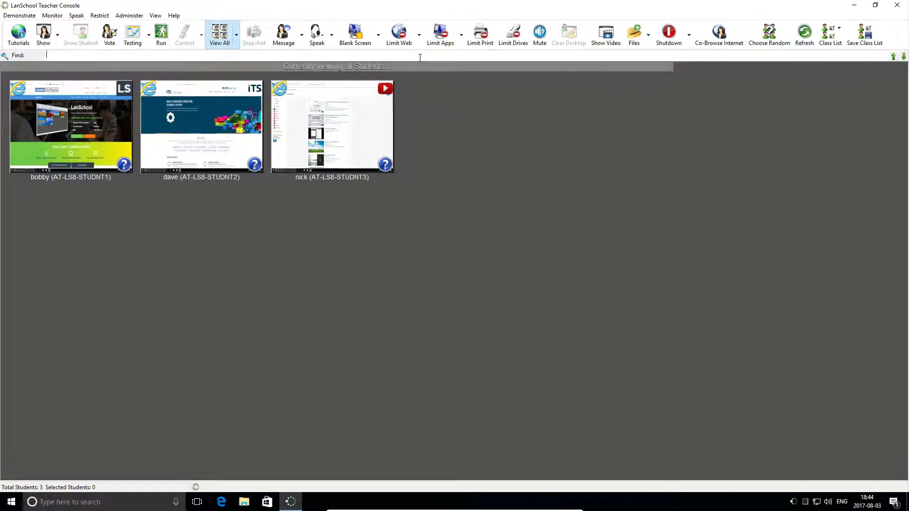
{"action": "type", "text": "nick"}
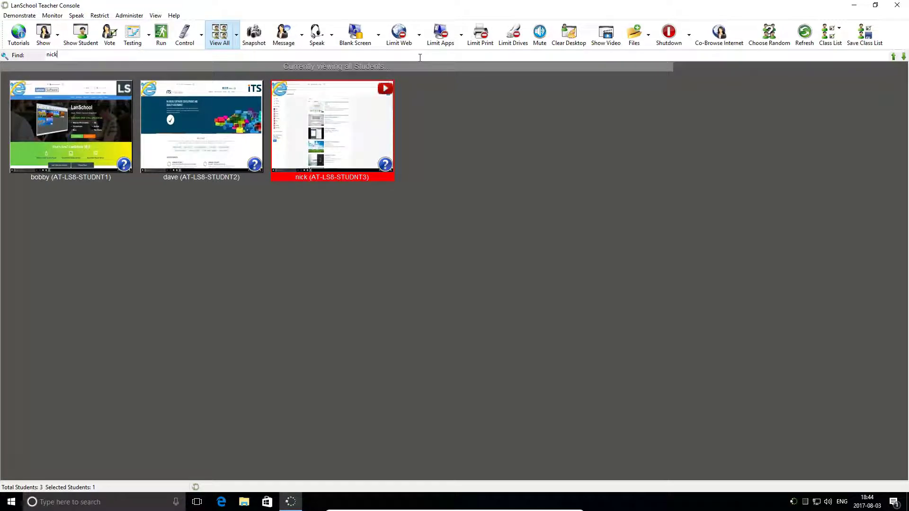
- Clear the previous 'nick' search from the Find bar
{"action": "key", "text": "BackSpace"}
{"action": "key", "text": "BackSpace"}
{"action": "key", "text": "BackSpace"}
{"action": "type", "text": "udnt1"}
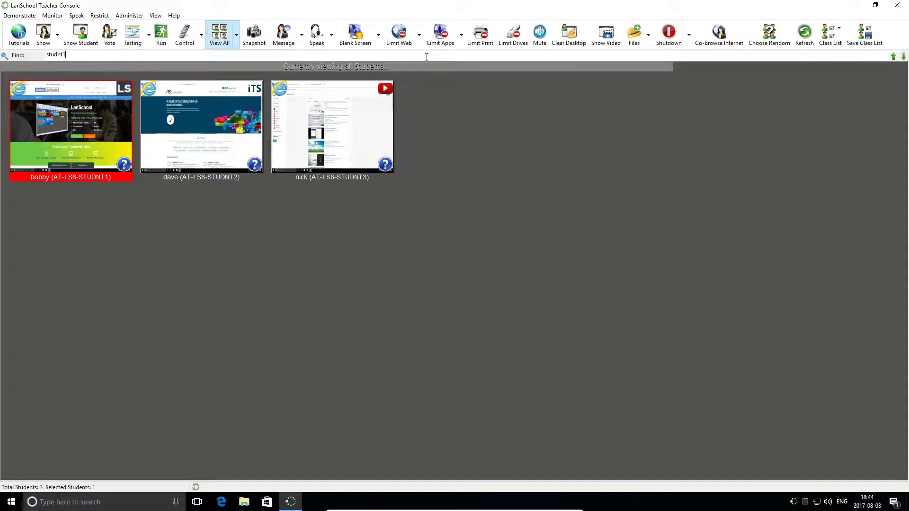
- Deselect bobby's STUDNT1 computer by clicking empty thumbnail space
{"action": "left_click", "coordinate": [356, 309]}
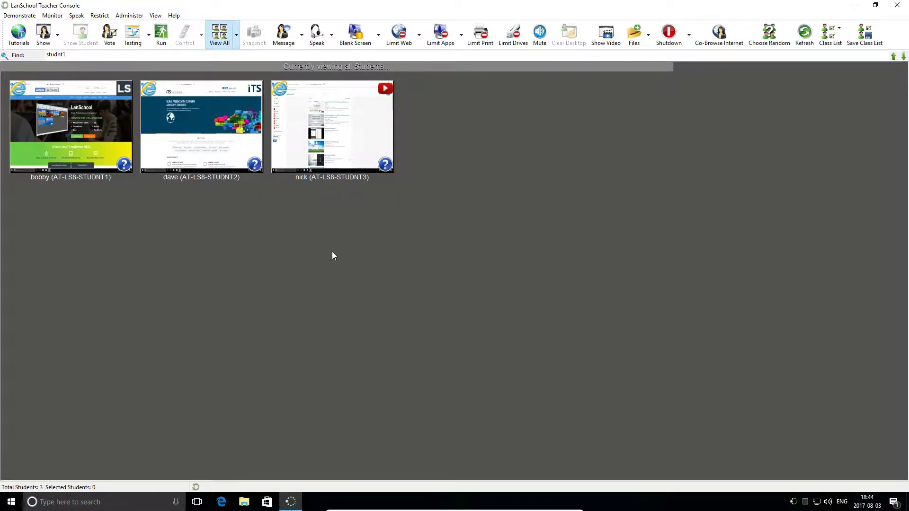
- Shorten the search to 'stud', find the first match, then step to dave's computer
{"action": "key", "text": "BackSpace"}
{"action": "key", "text": "BackSpace"}
{"action": "key", "text": "BackSpace"}
{"action": "key", "text": "Return"}
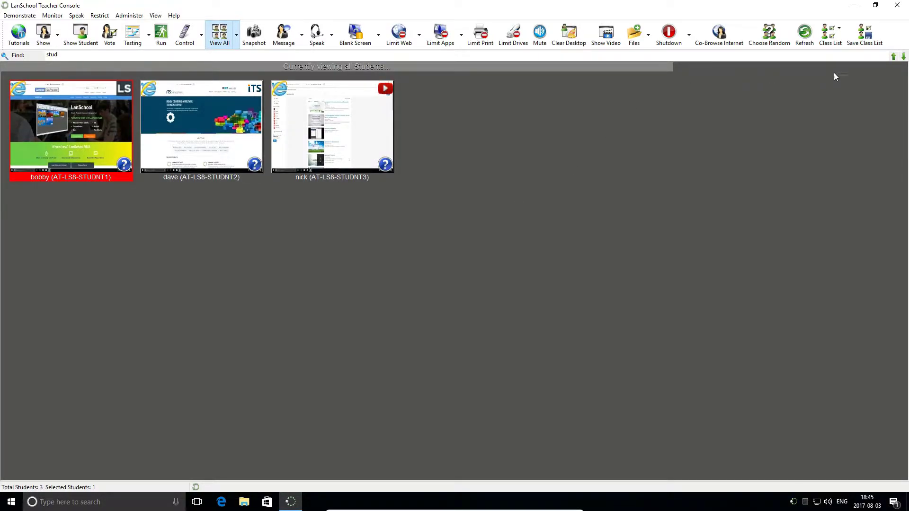
{"action": "left_click", "coordinate": [903, 57]}
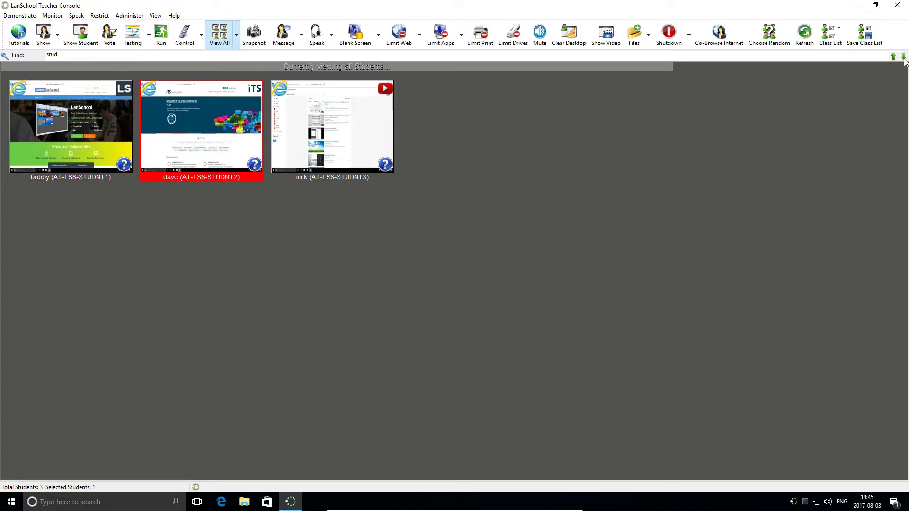